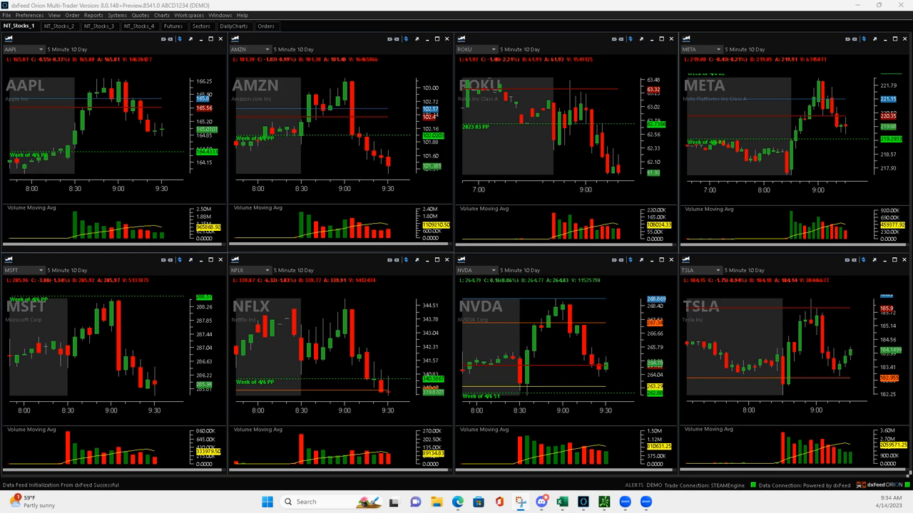
Bring the results snip over the charts and tick off the Continuation Runner, PYPL and TGT results
drag(909, 93, 453, 91)
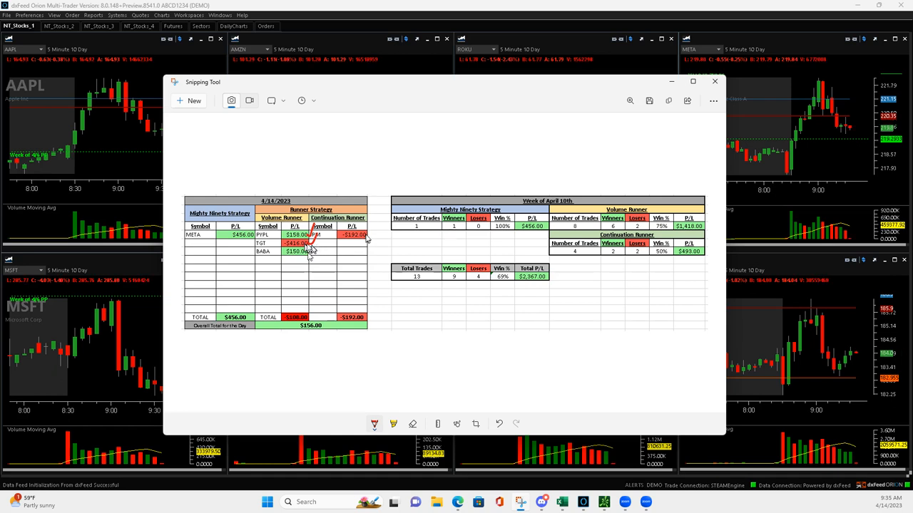
drag(370, 230, 382, 219)
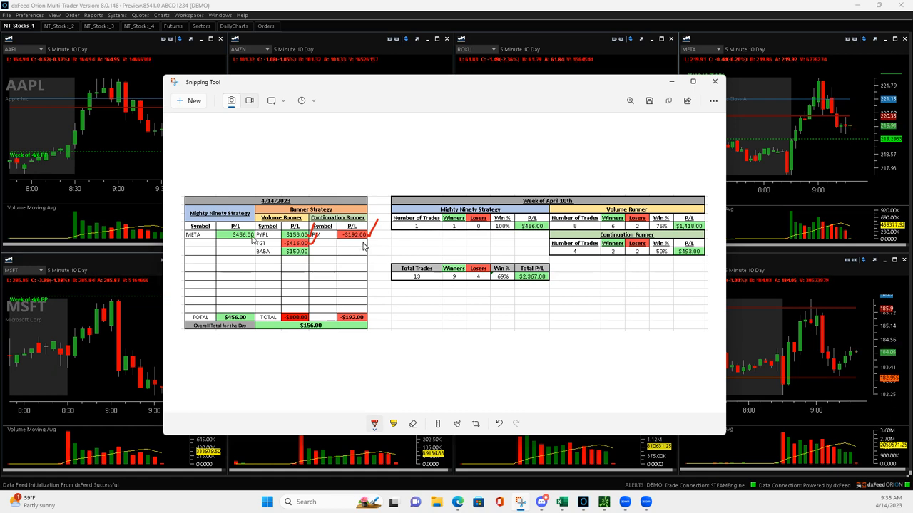
drag(255, 242, 269, 218)
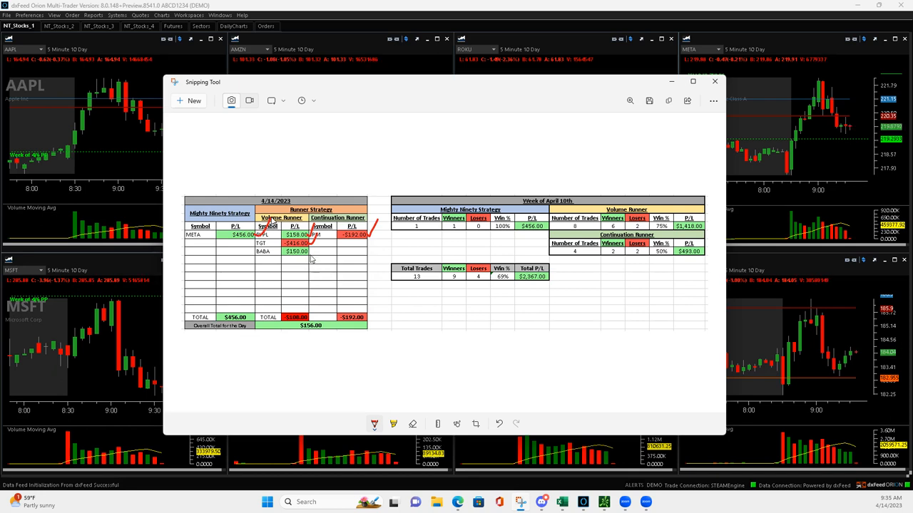
drag(310, 254, 322, 244)
Circle the $156.00 overall daily total and put the snip away to reveal the charts
drag(316, 319, 312, 316)
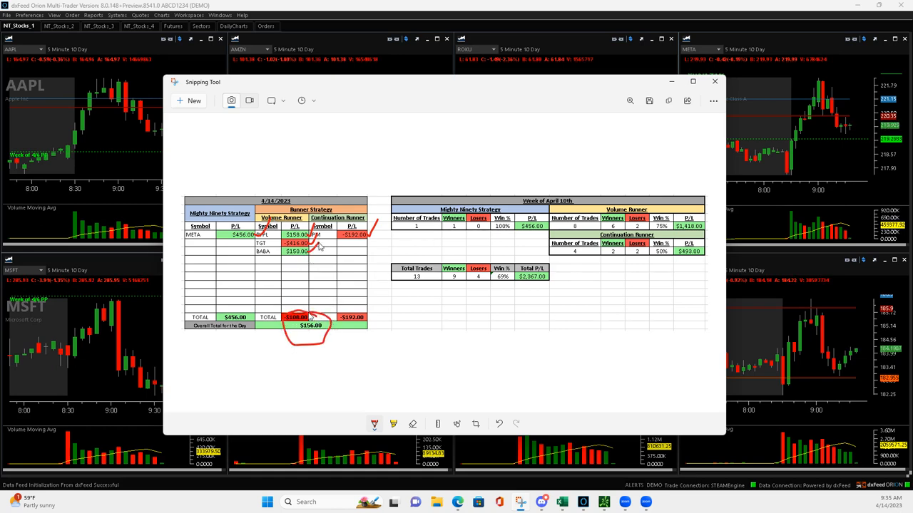
key(alt+Tab)
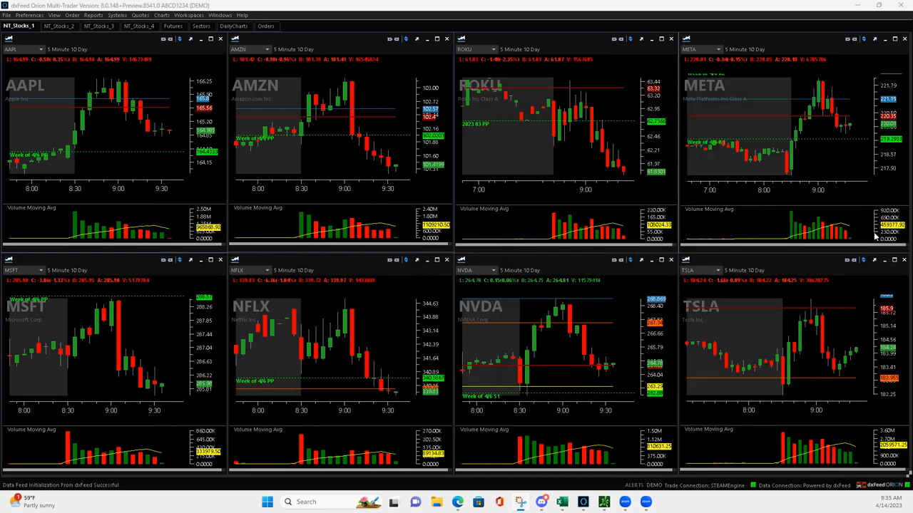
Show the NT_Stocks_3 grid of AMD, RIOT, PYPL, MU, GOOG, TGT, BYND and DIS charts
click(98, 26)
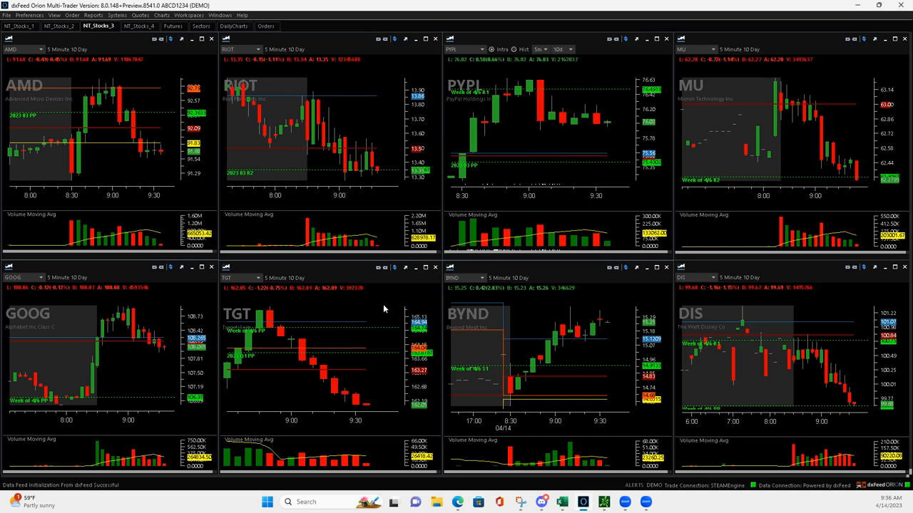
mouse_move(314, 357)
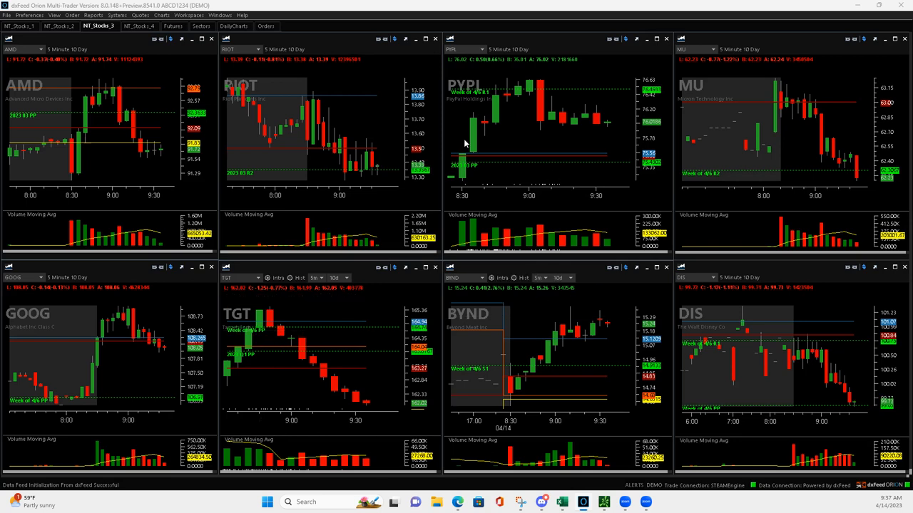
Show the NT_Stocks_4 grid of INTC, QCOM, ZM, JPM, HOOD, WYNN and COIN charts
click(138, 27)
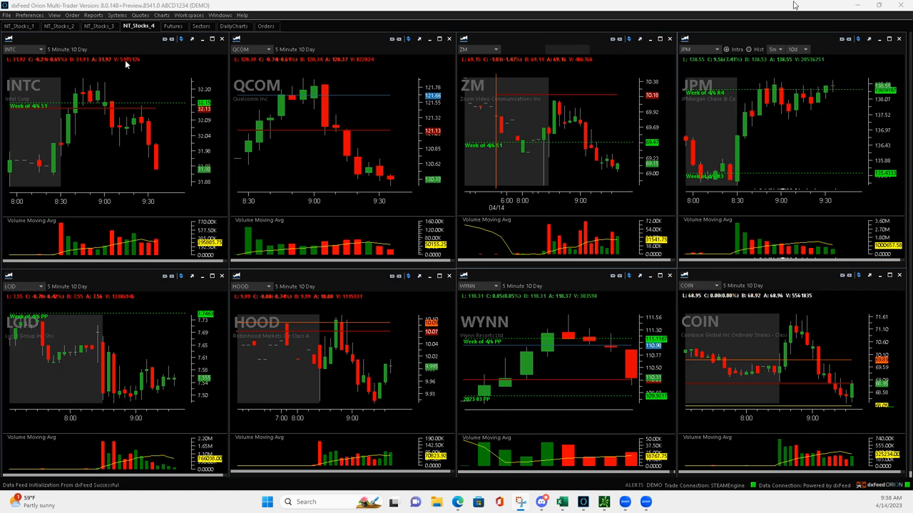
Return to the NT_Stocks_1 grid of AAPL, AMZN, ROKU, META, MSFT, NFLX, NVDA and TSLA
key(ctrl+Tab)
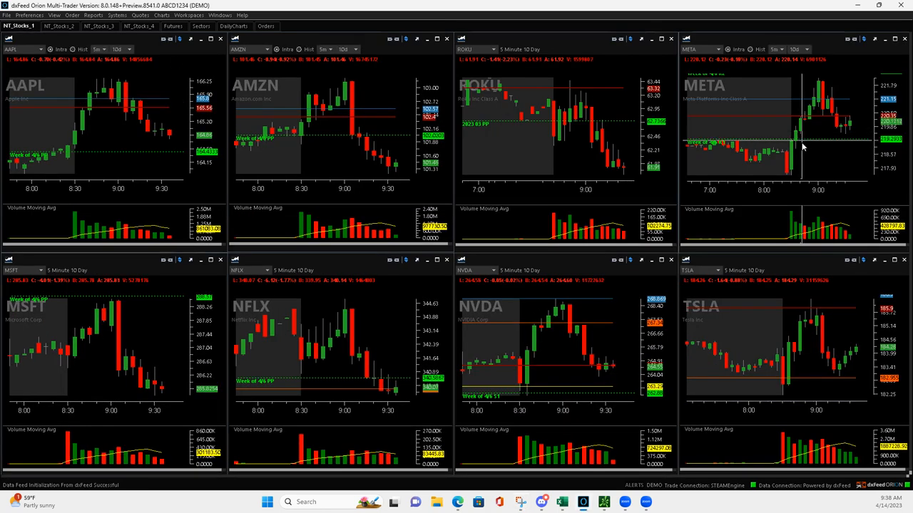
mouse_move(784, 128)
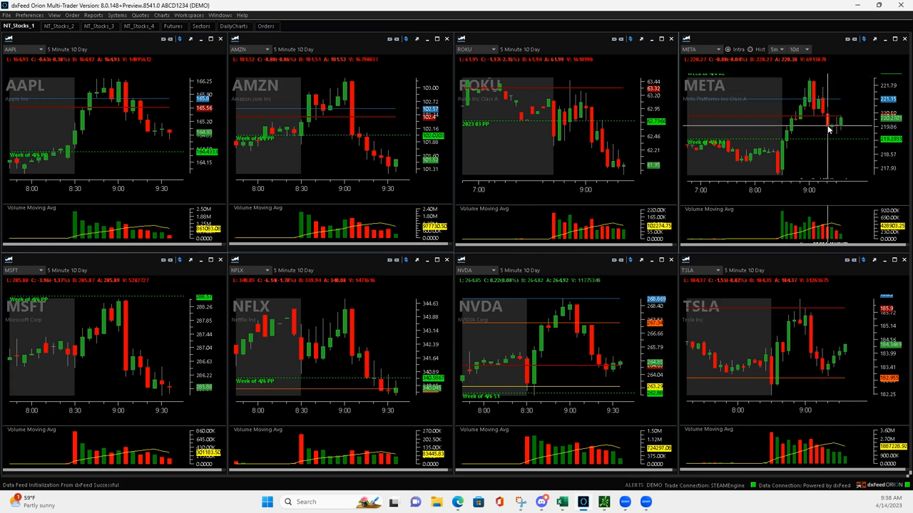
Show the NT_Stocks_2 grid of BA, RBLX, ABNB, DKNG, SQ, PTON, BABA and BIDU charts
click(58, 27)
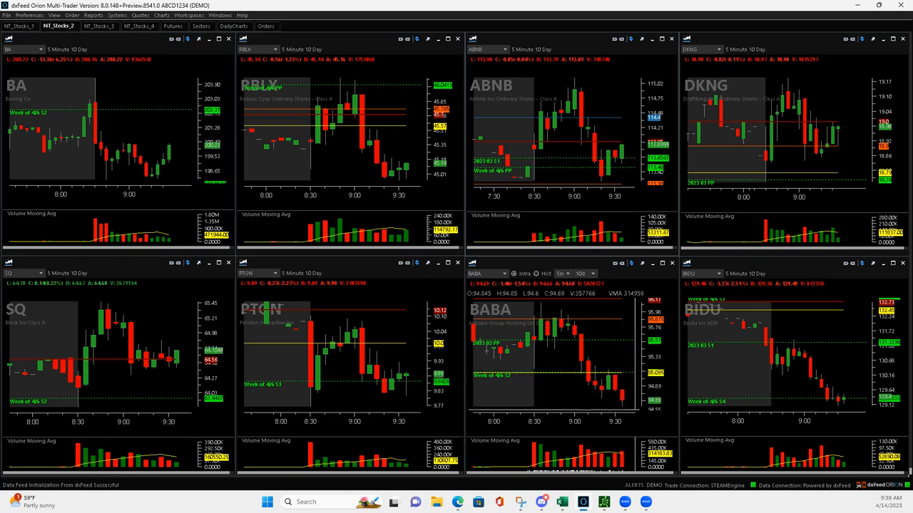
mouse_move(791, 274)
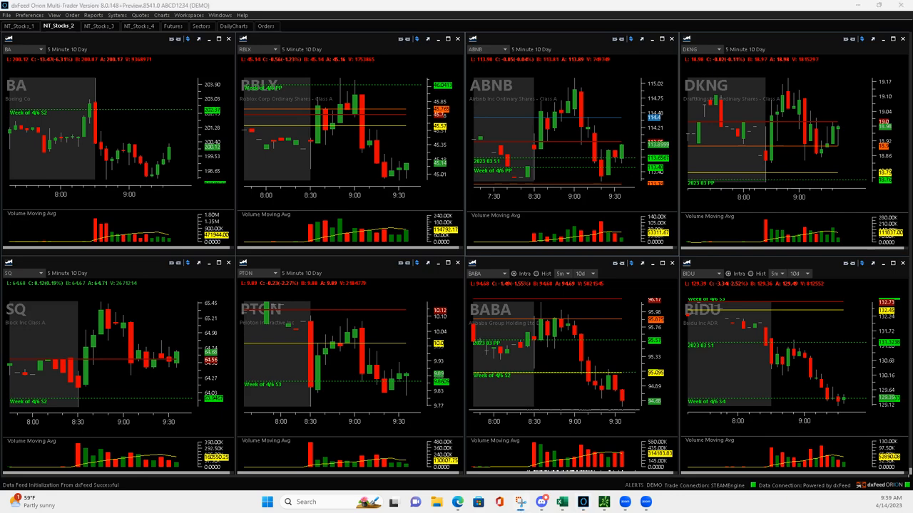
Bring back the snip and circle the $2,367.00 weekly total and $1,418.00 Volume Runner P/L
mouse_move(906, 16)
mouse_down()
mouse_move(417, 29)
mouse_move(372, 65)
mouse_up()
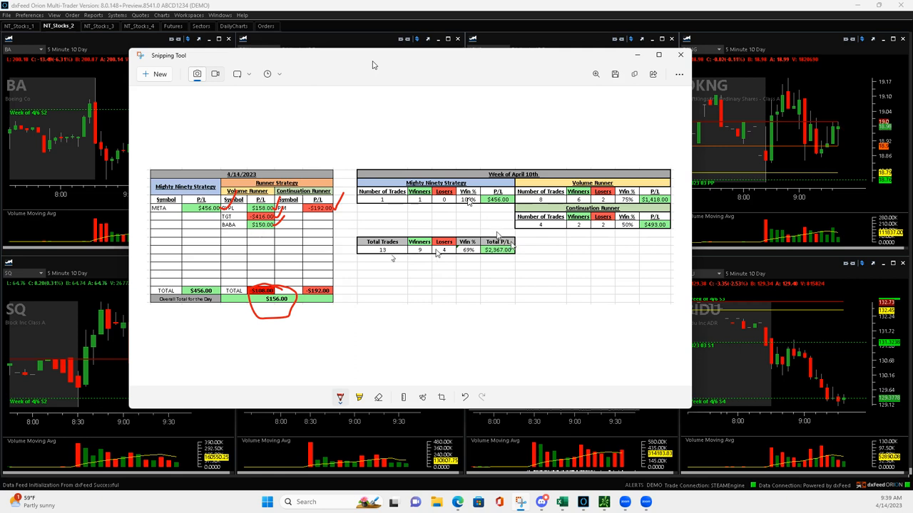
mouse_move(496, 234)
mouse_down()
mouse_move(489, 257)
mouse_move(485, 246)
mouse_move(499, 264)
mouse_move(518, 257)
mouse_up()
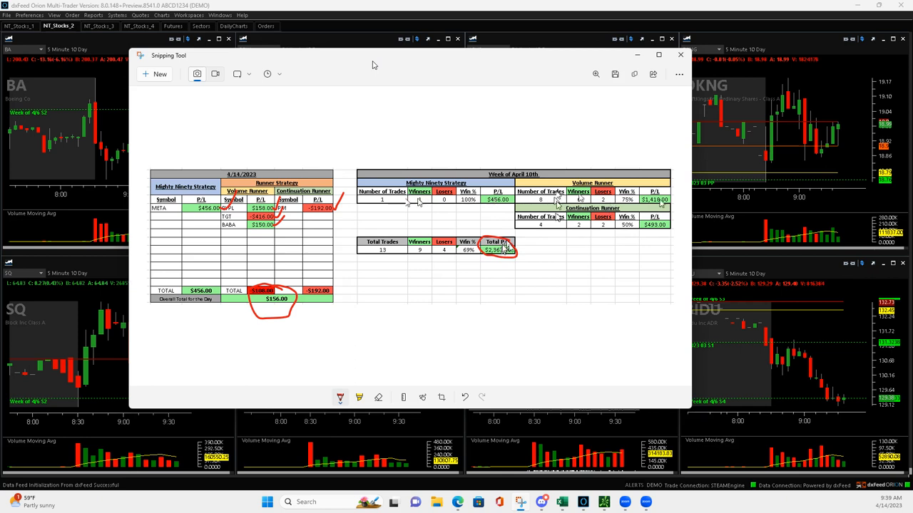
drag(670, 193, 674, 200)
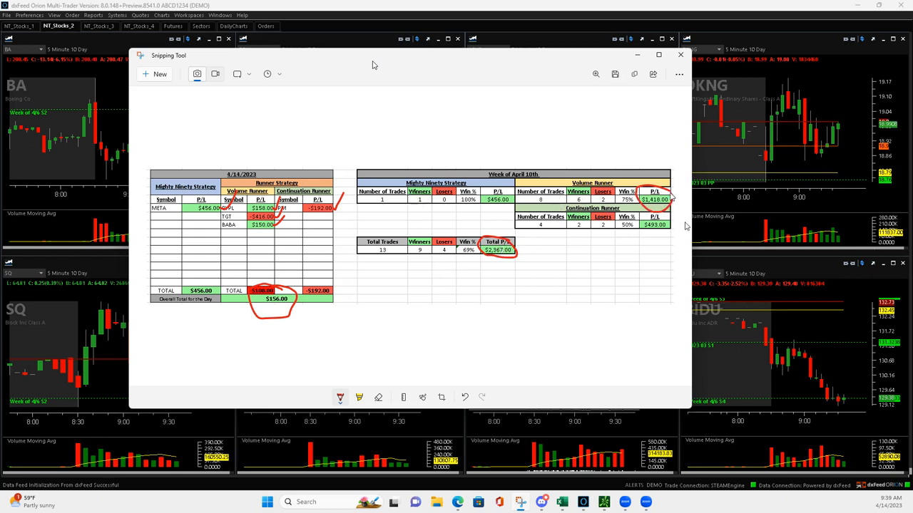